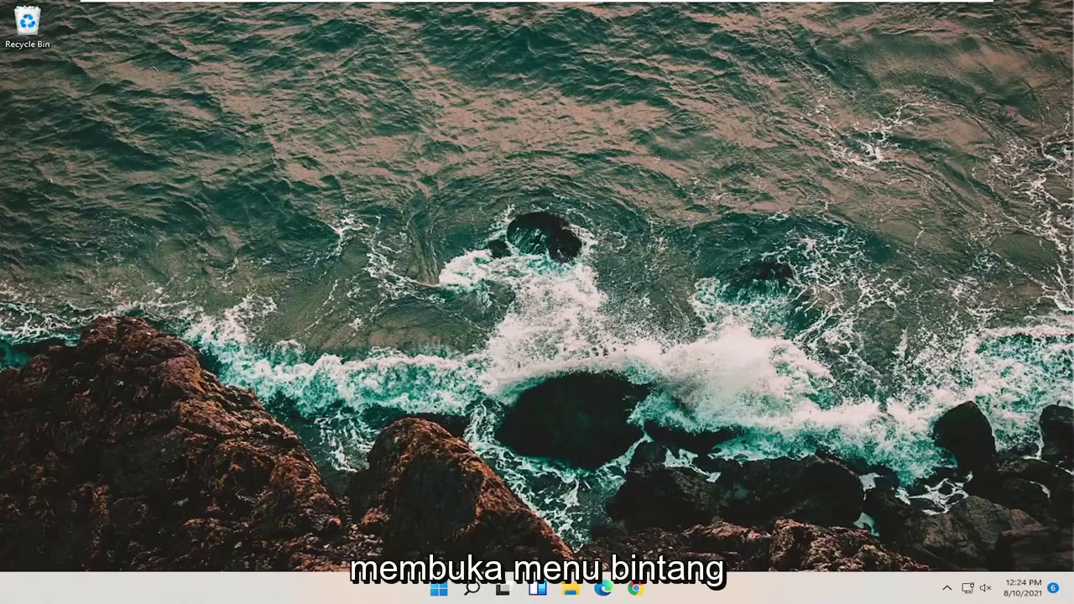
Step: Search 'regedit', run Registry Editor as administrator, and approve the UAC prompt
click(471, 589)
text(r)
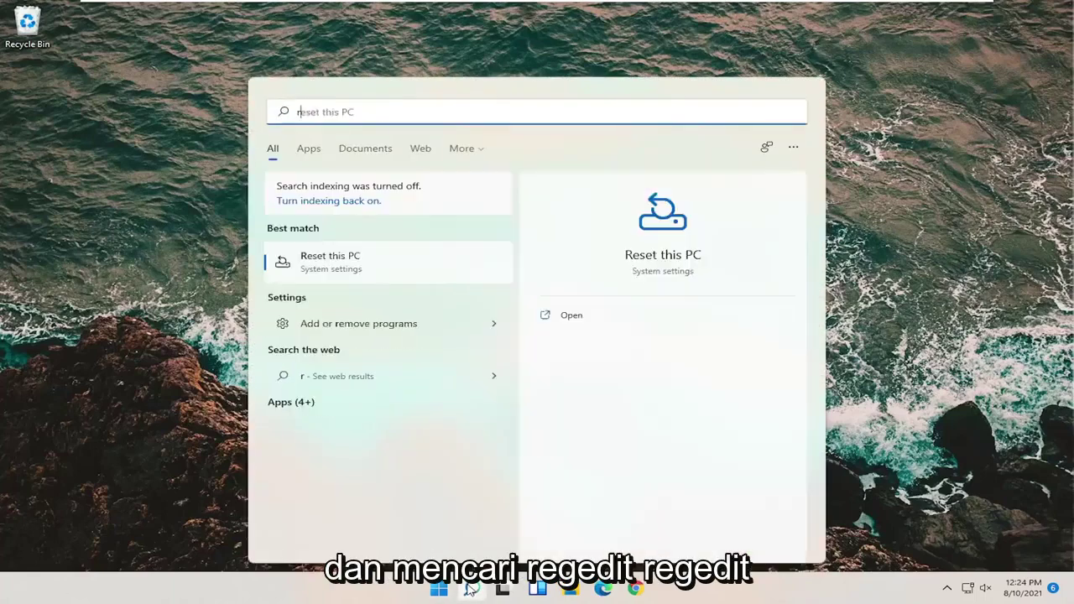
text(egedit)
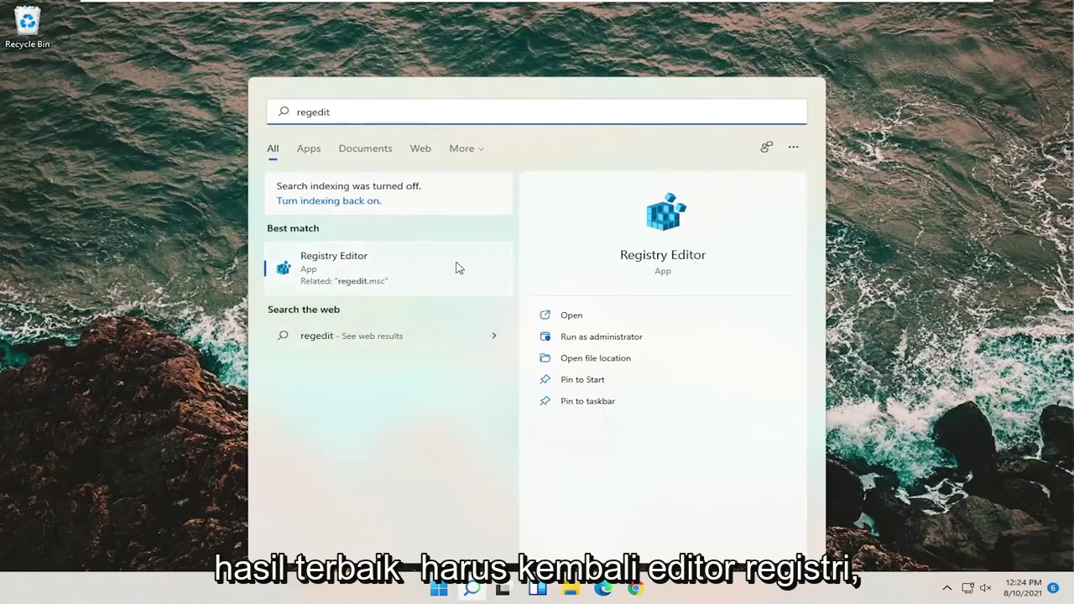
right_click(335, 267)
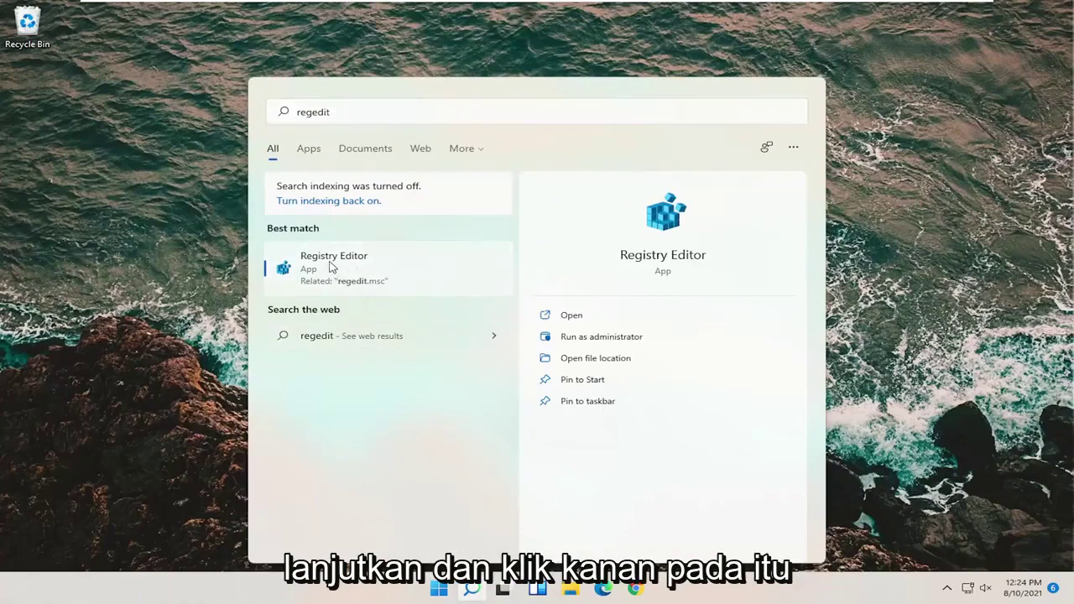
click(387, 280)
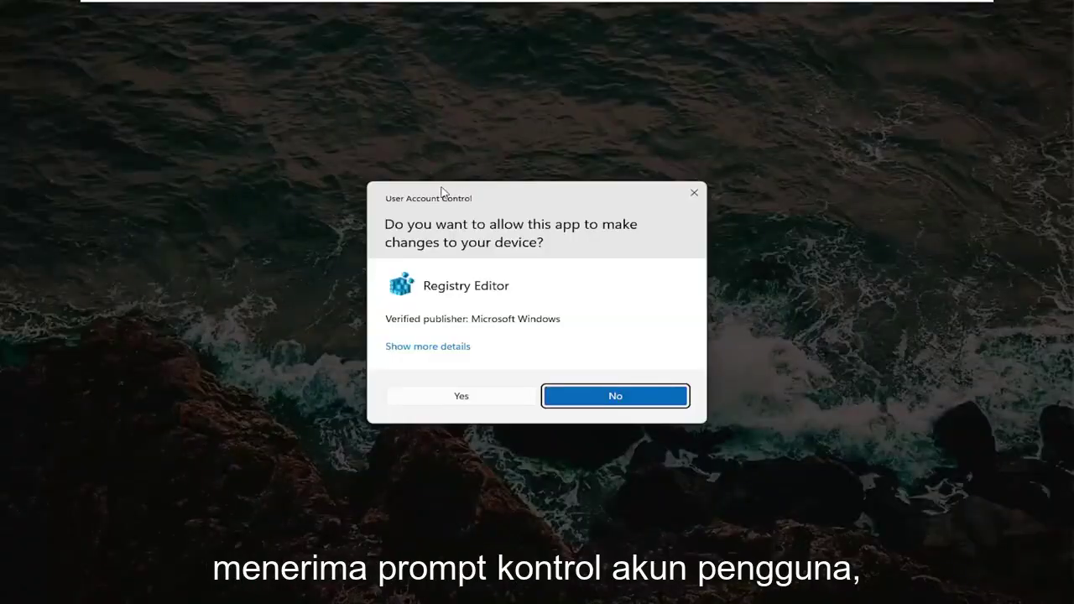
click(449, 397)
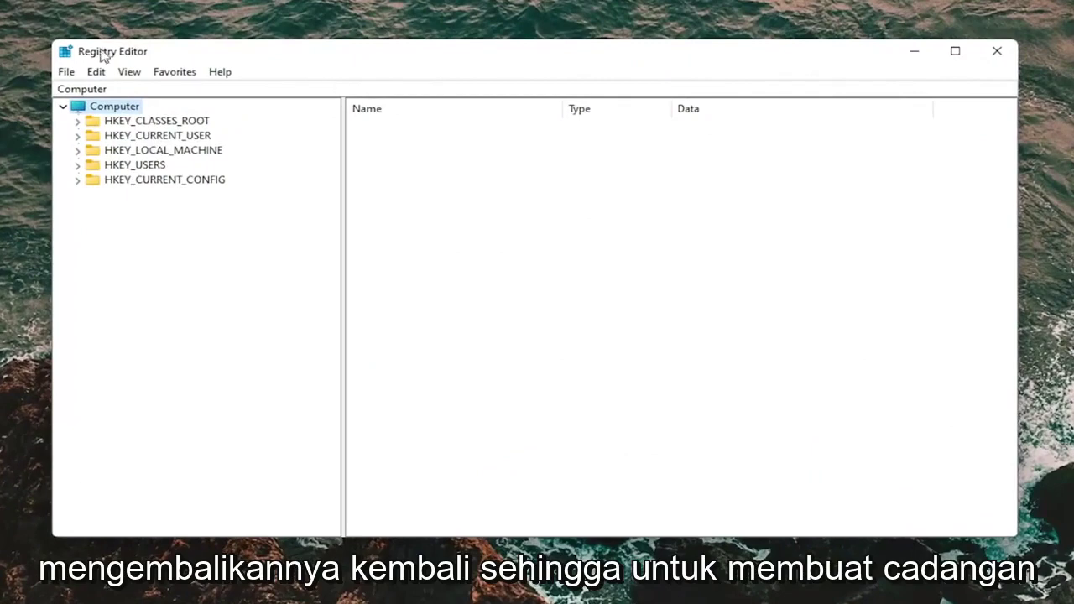
click(67, 77)
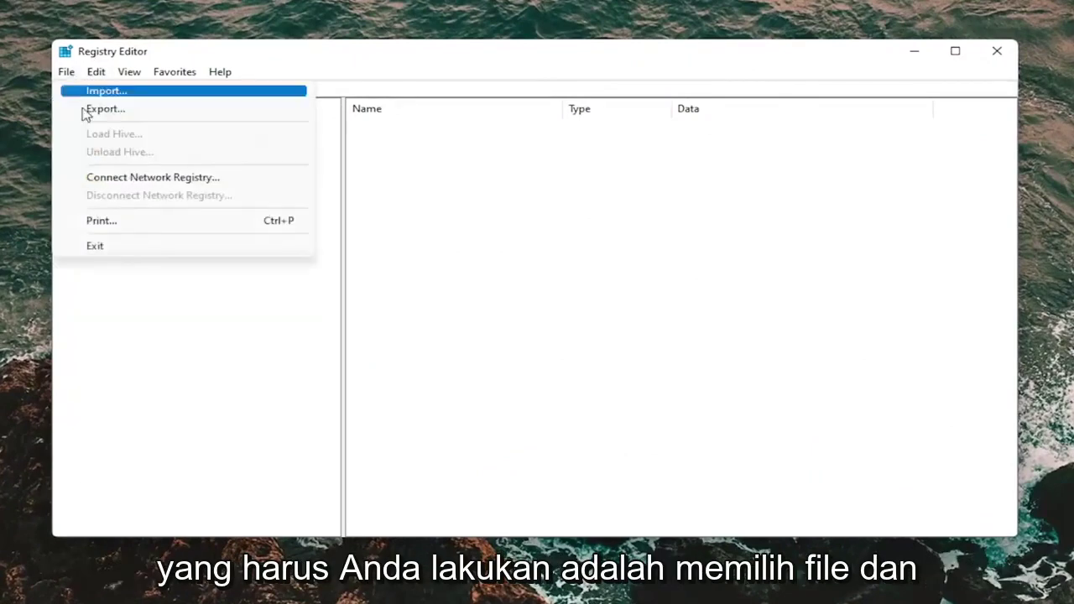
click(90, 117)
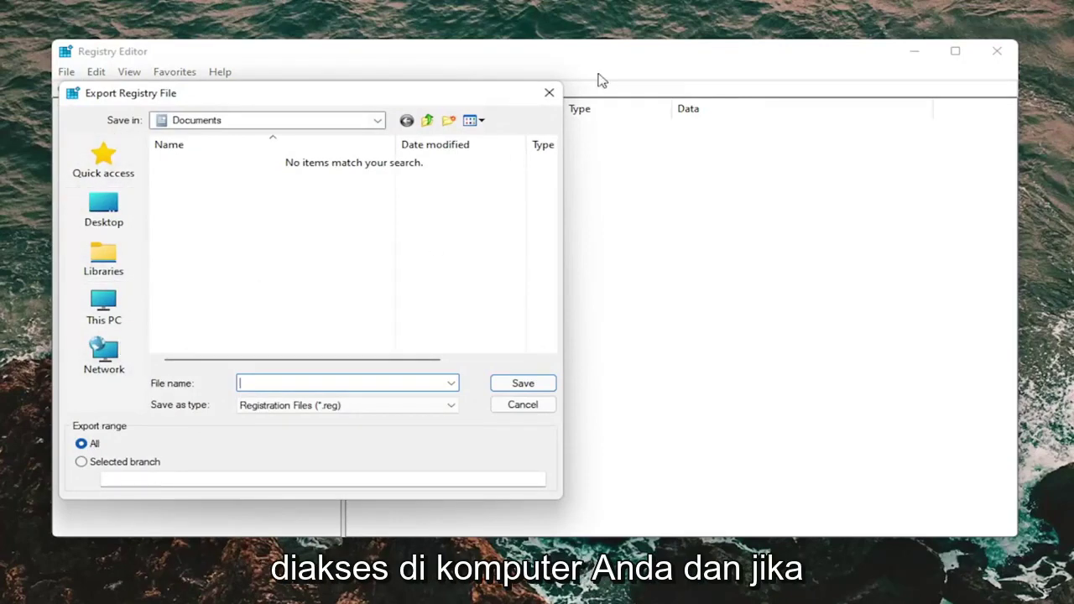
click(549, 93)
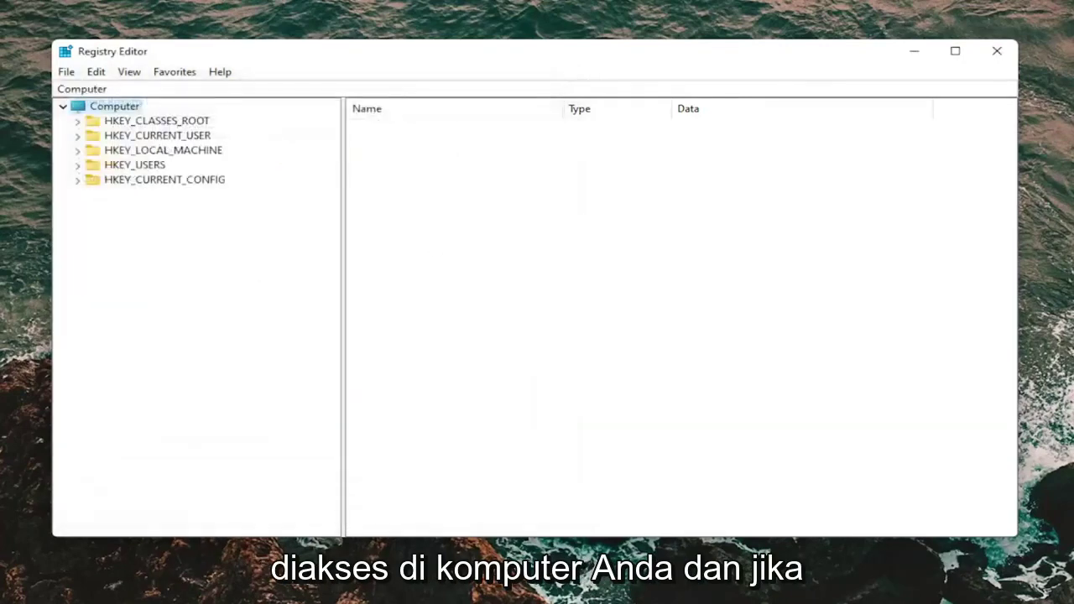
click(70, 73)
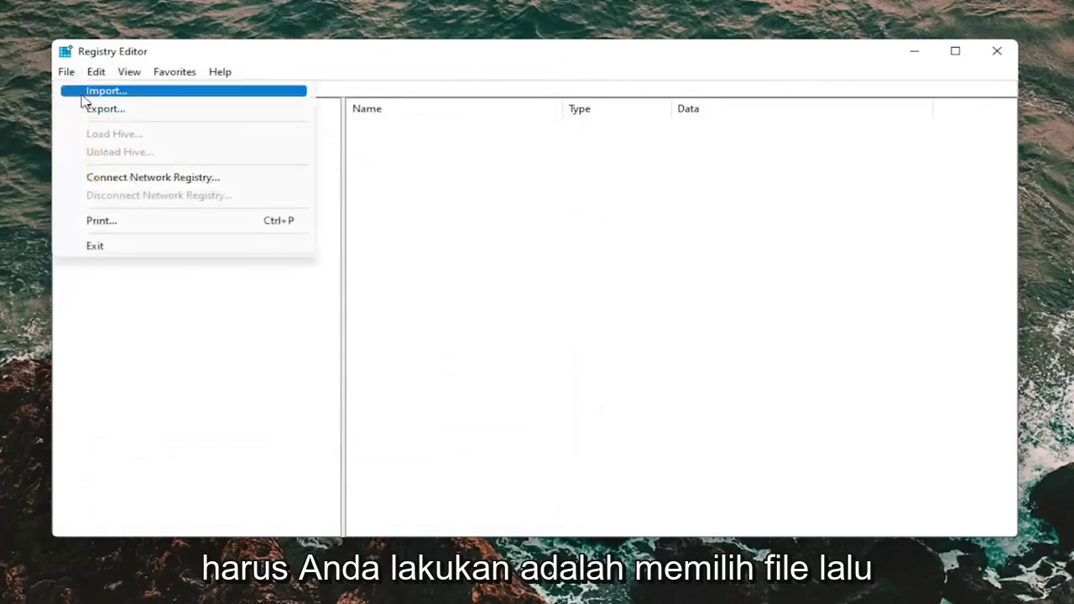
click(84, 89)
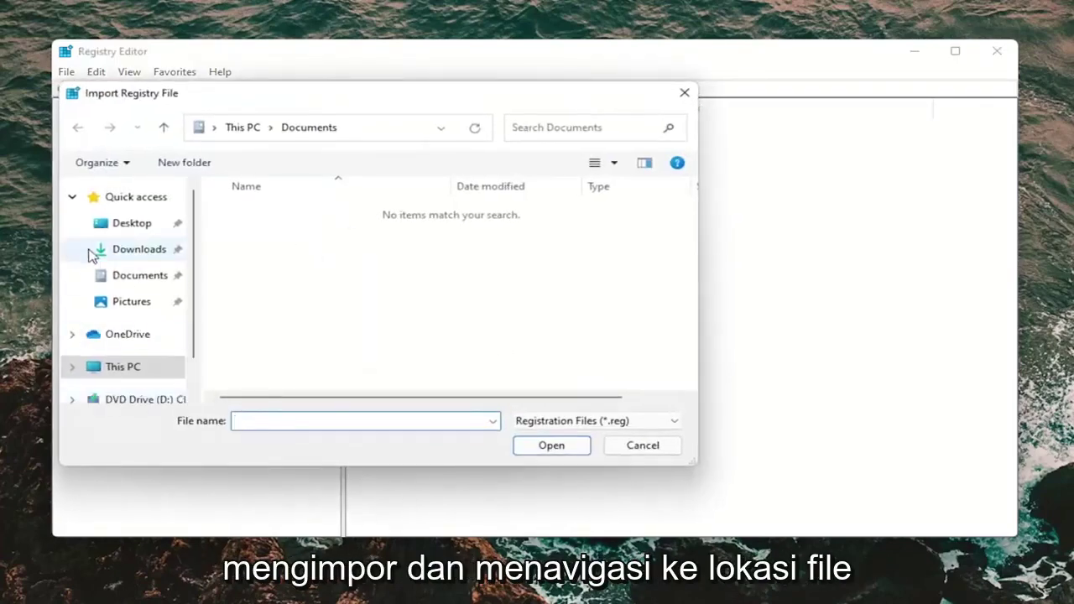
click(643, 448)
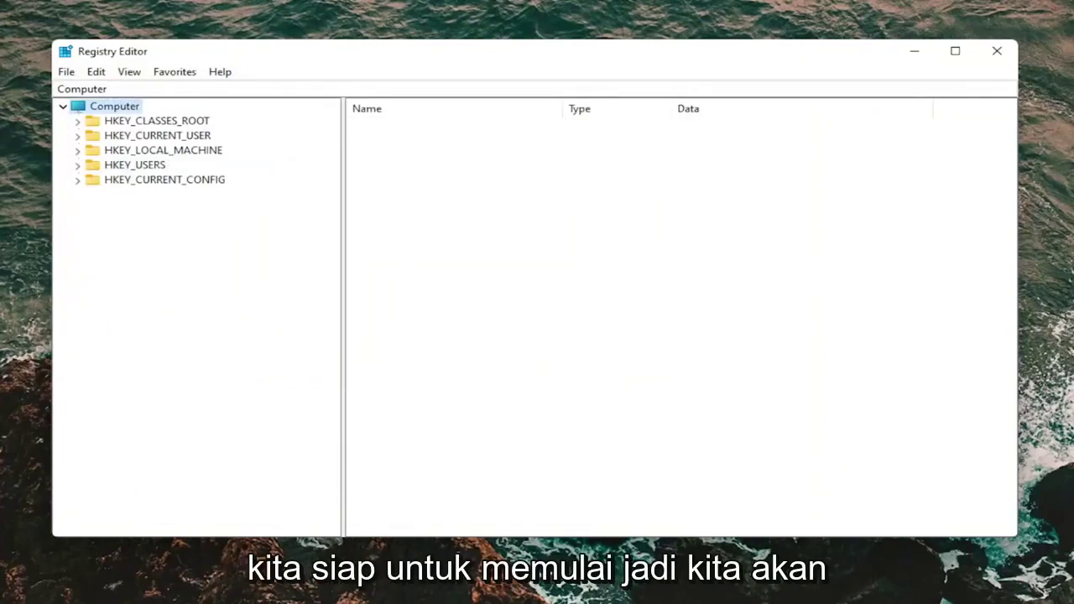
Step: Expand HKEY_LOCAL_MACHINE > SYSTEM > CurrentControlSet > Control > Class in the registry tree
double_click(172, 153)
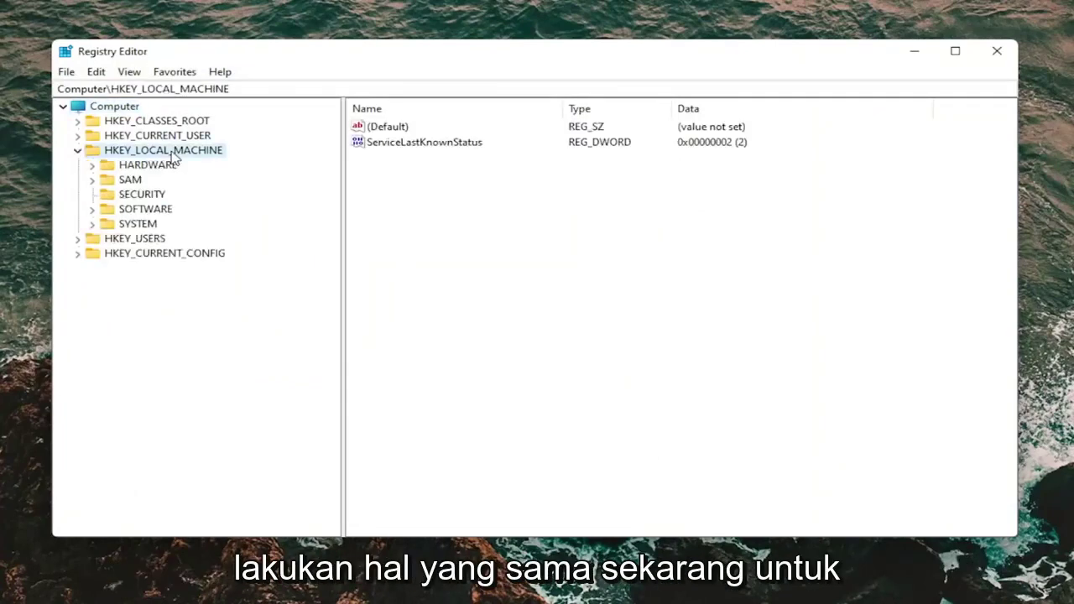
click(139, 229)
double_click(140, 225)
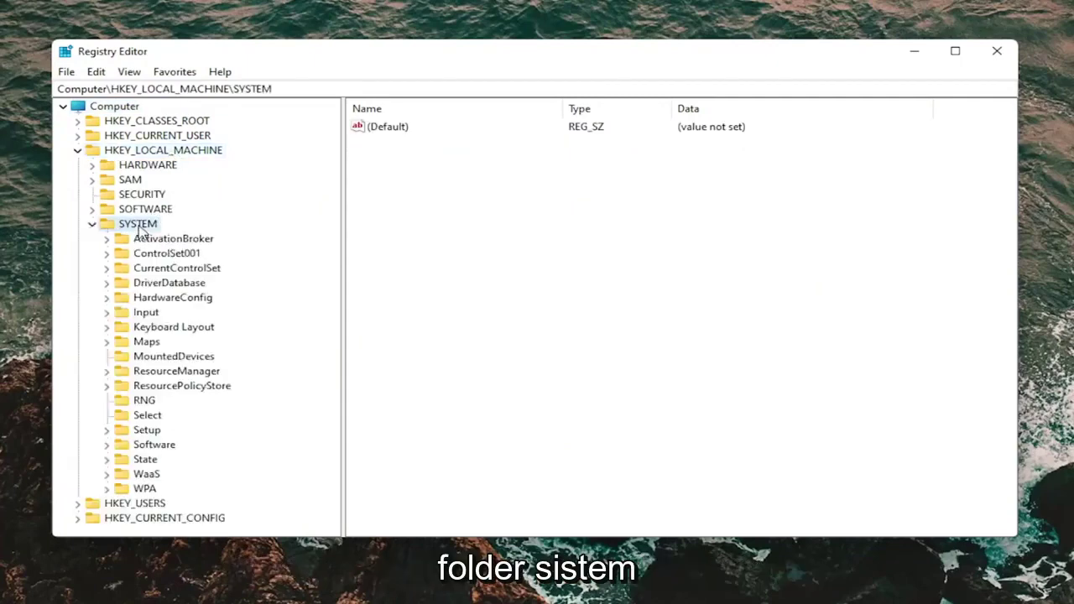
double_click(167, 269)
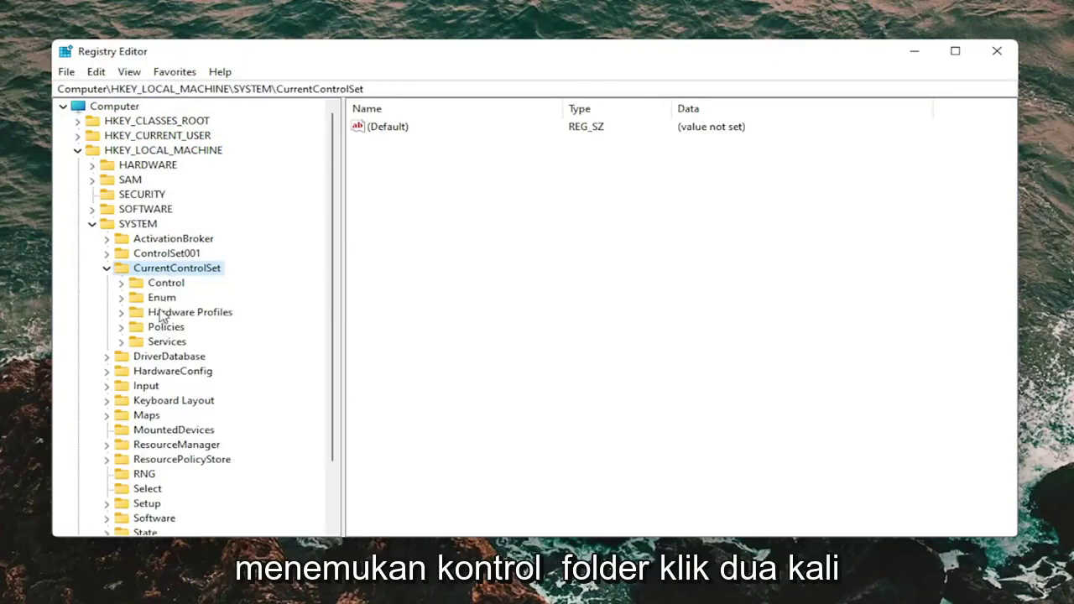
double_click(172, 284)
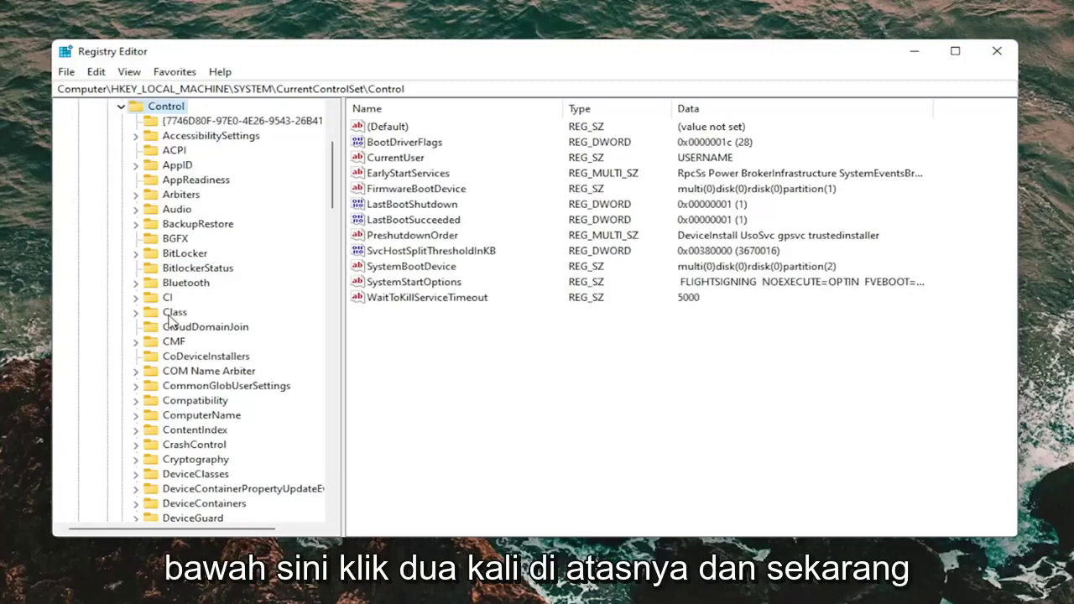
double_click(169, 315)
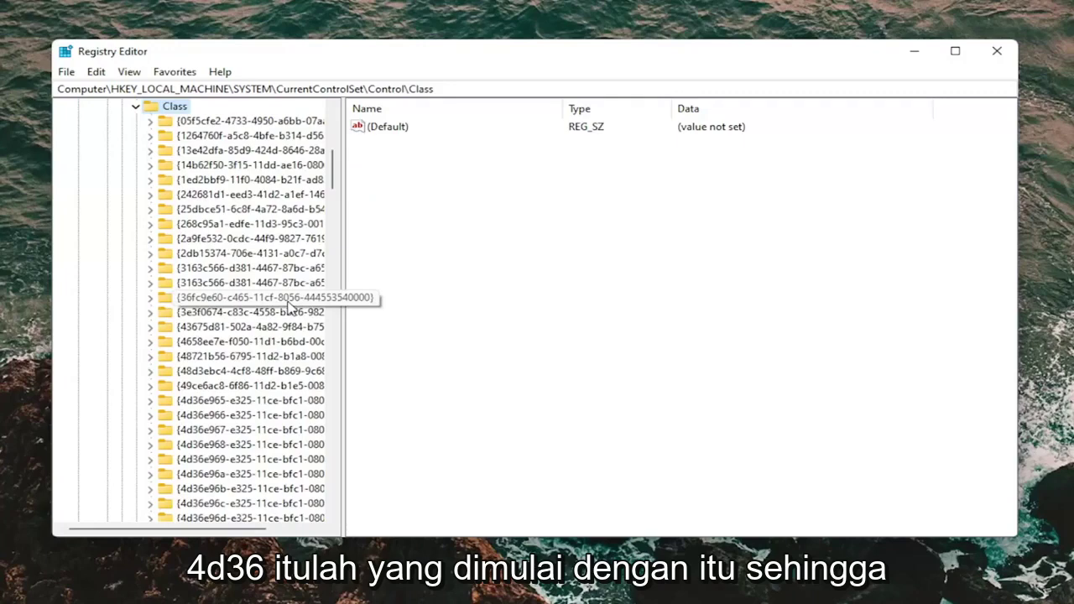
click(215, 474)
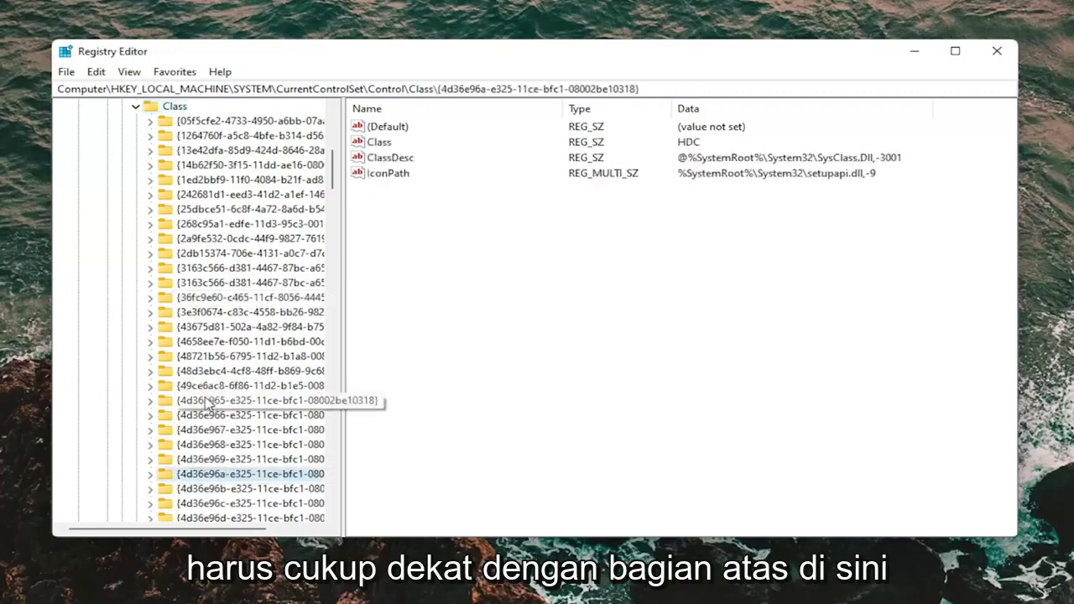
click(208, 402)
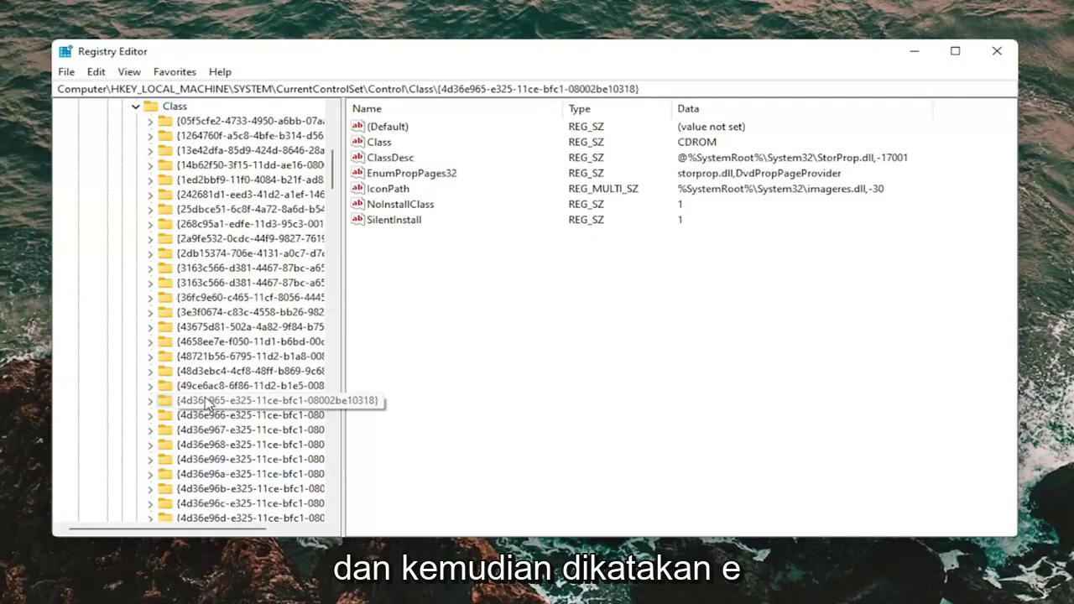
scroll(230, 433, down, 1)
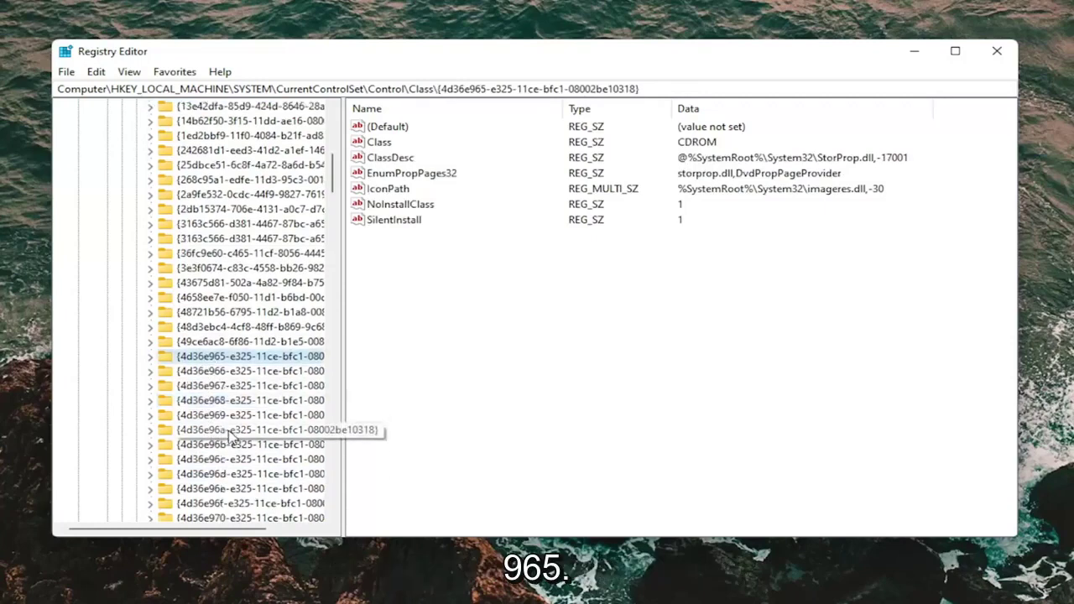
scroll(231, 433, down, 5)
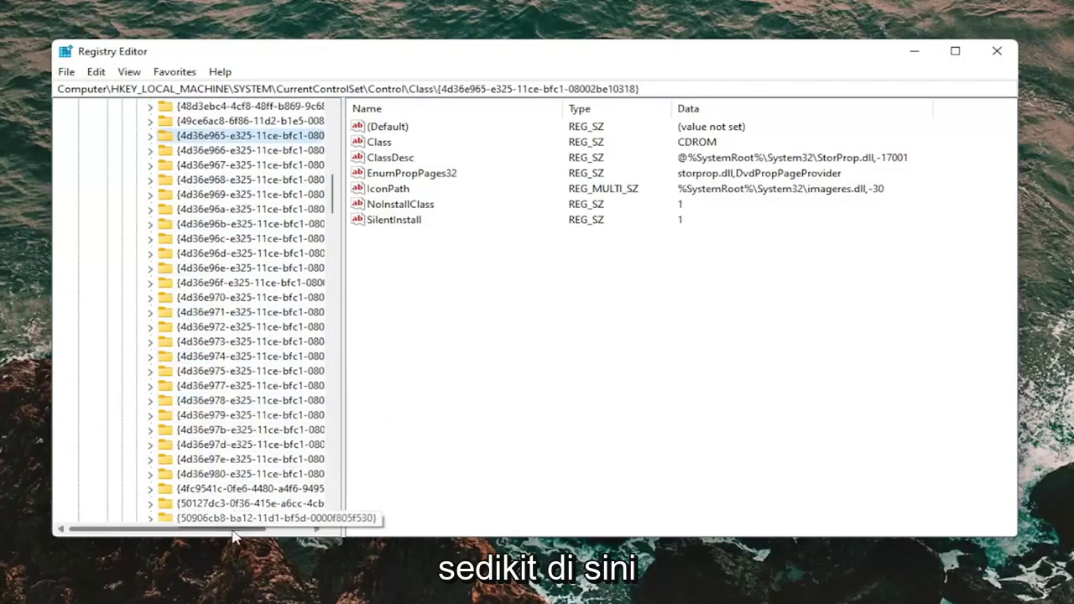
scroll(212, 395, up, 5)
click(212, 389)
click(212, 401)
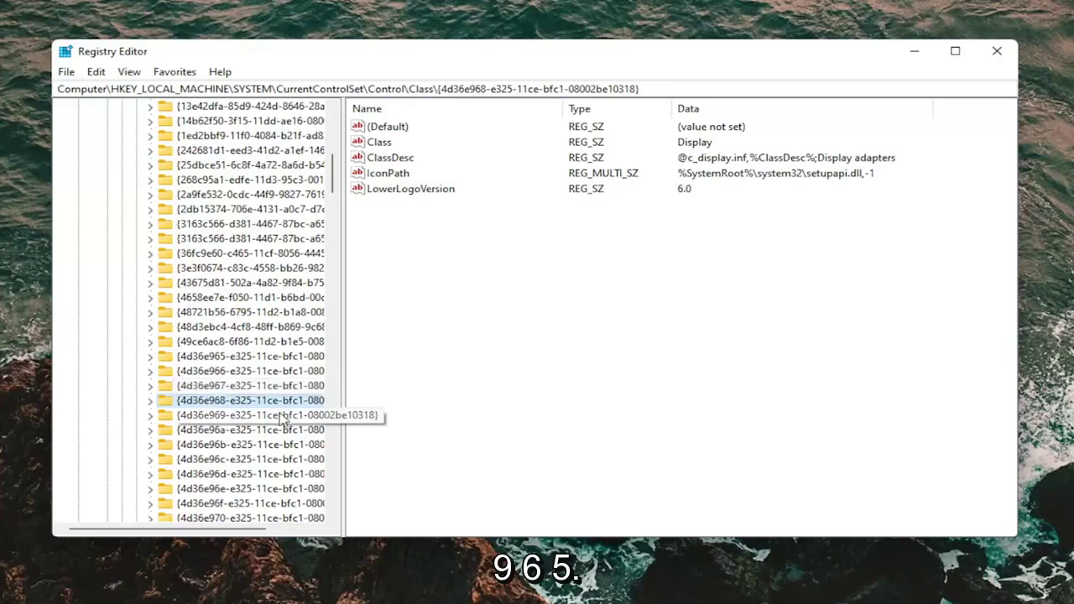
click(220, 357)
scroll(206, 403, up, 2)
scroll(202, 406, up, 1)
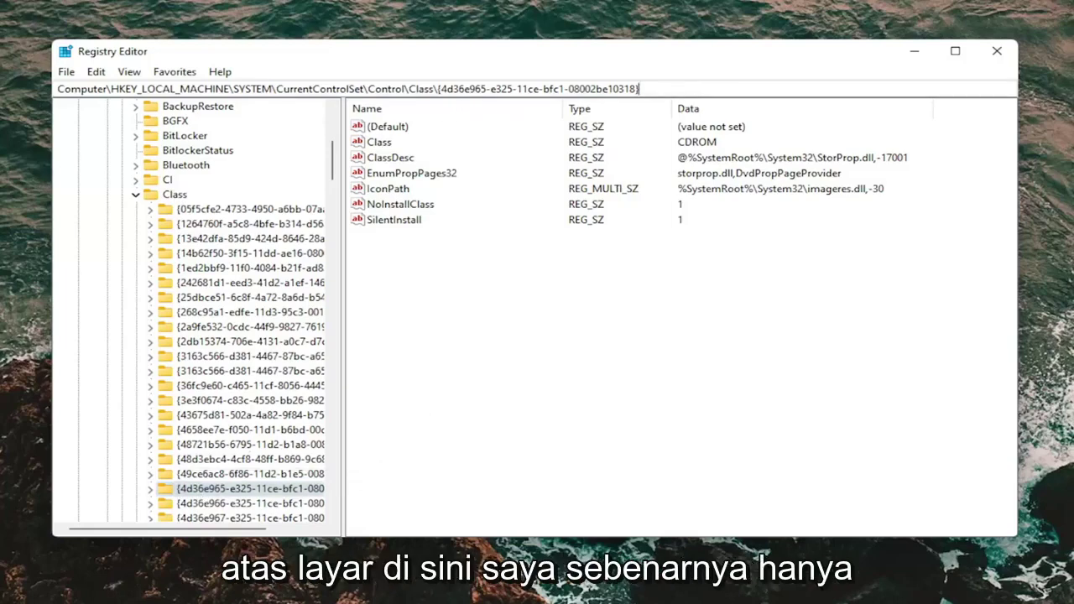
drag(639, 88, 57, 88)
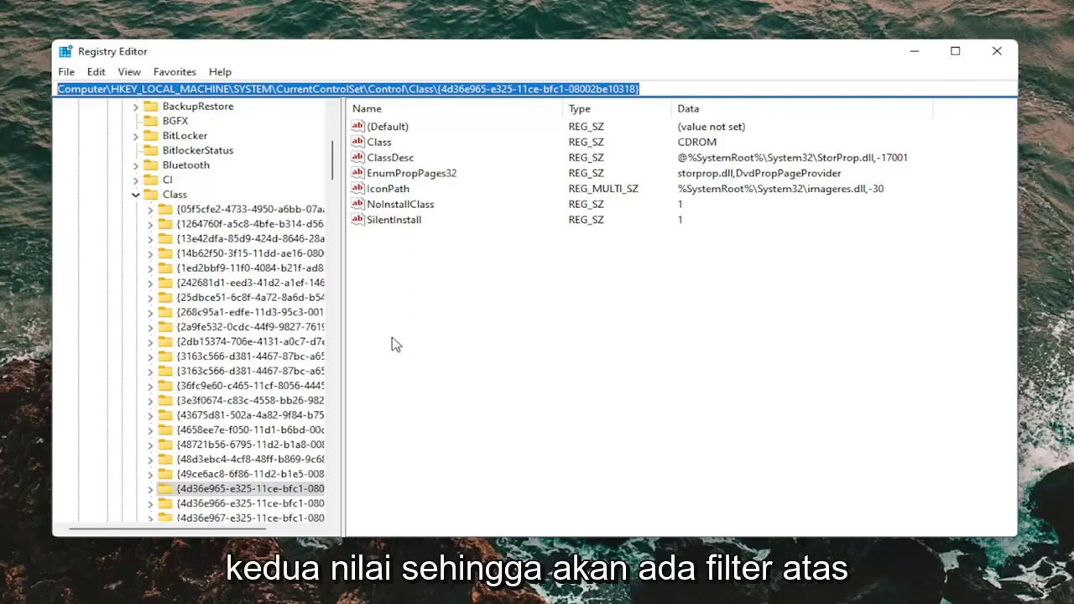
right_click(391, 220)
click(380, 268)
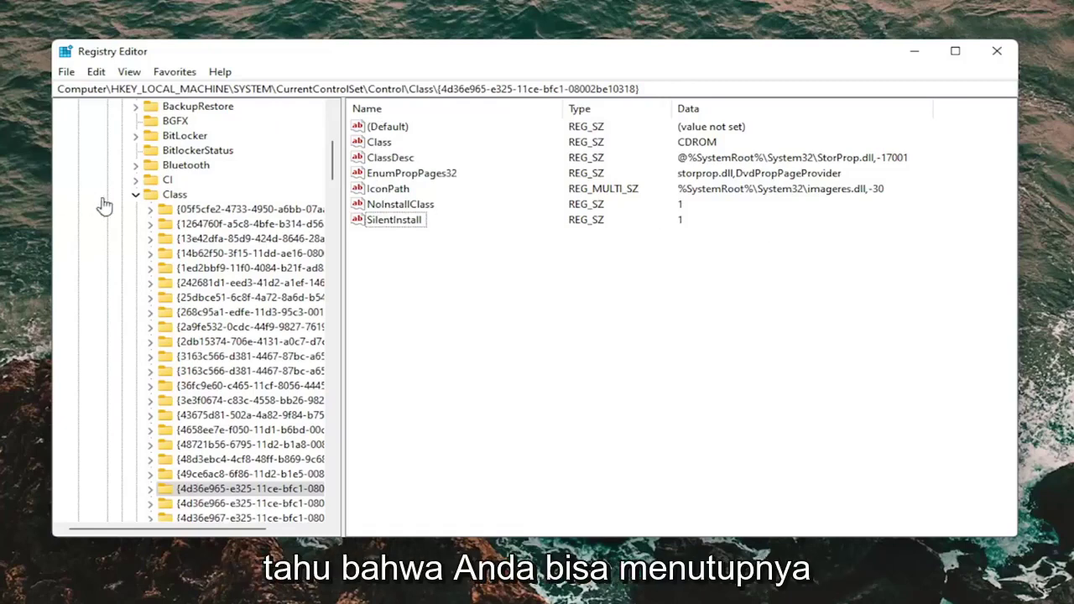
Step: Collapse the Class, CurrentControlSet, SYSTEM and HKEY_LOCAL_MACHINE keys in the registry tree
click(135, 194)
scroll(168, 260, up, 5)
scroll(167, 260, up, 1)
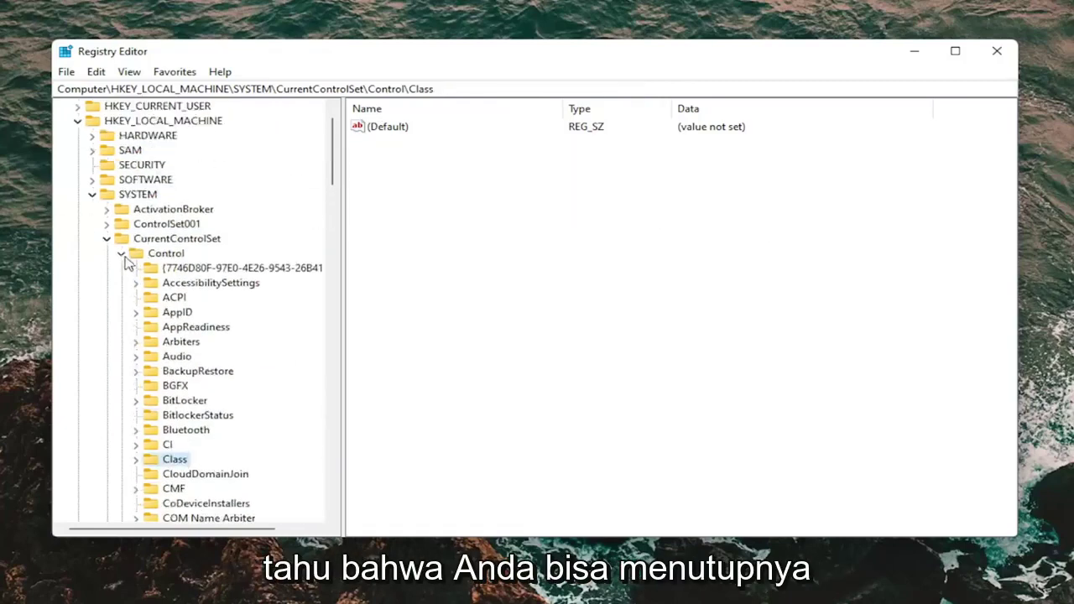
click(106, 239)
click(92, 224)
click(77, 149)
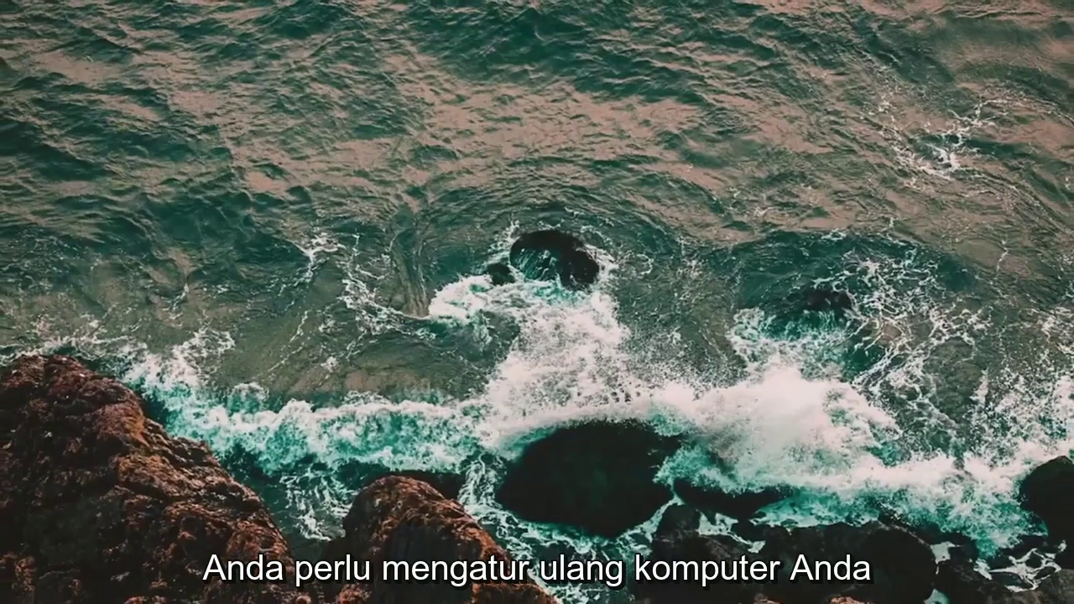
Step: Restart the computer from the Win+X menu's Shut down or sign out options
key(super+x)
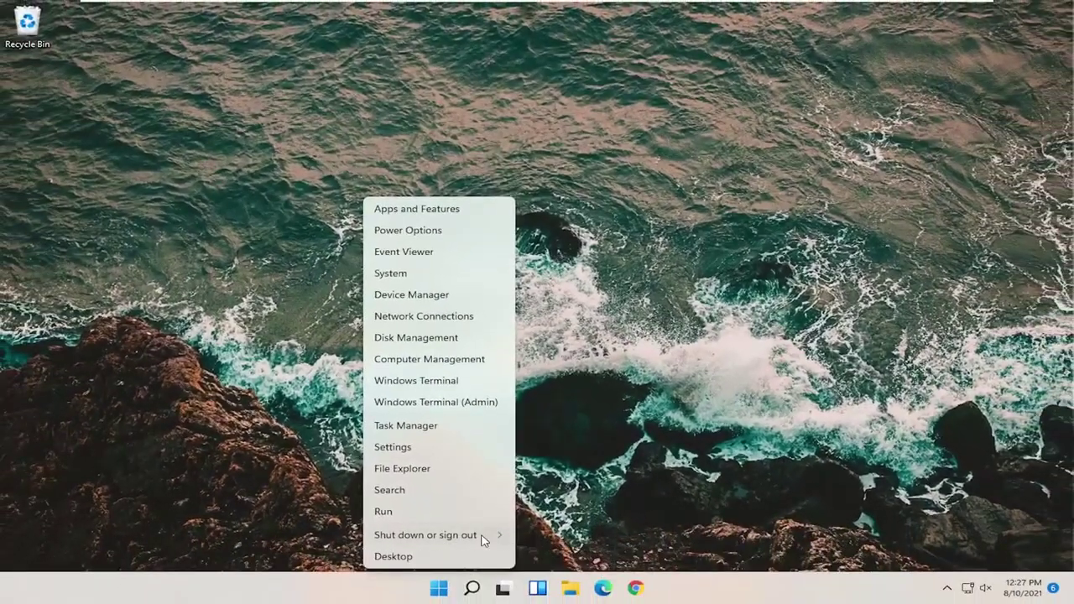
mouse_move(484, 541)
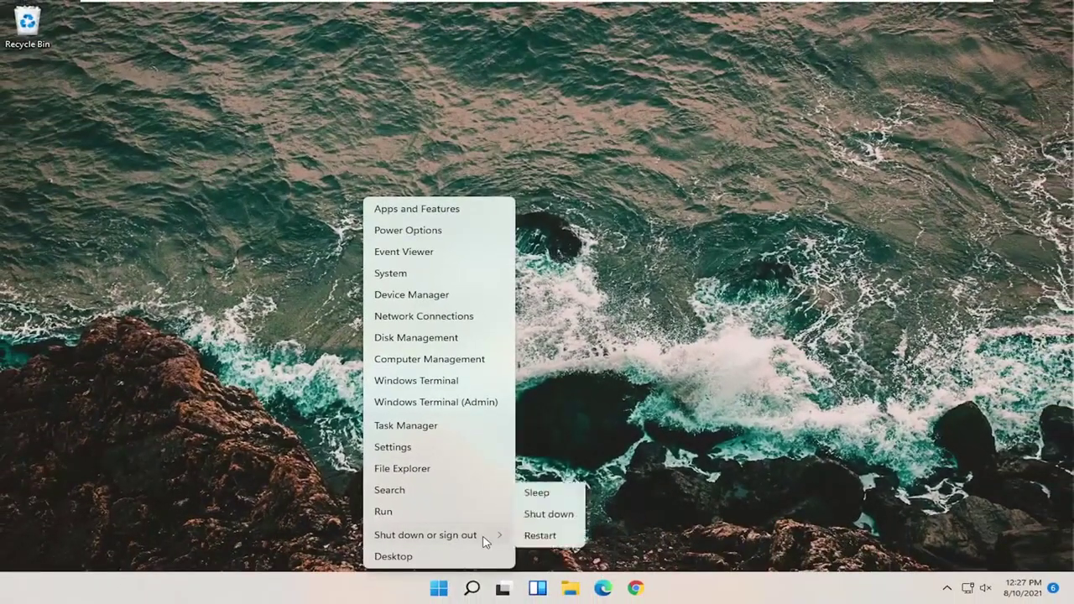
click(581, 561)
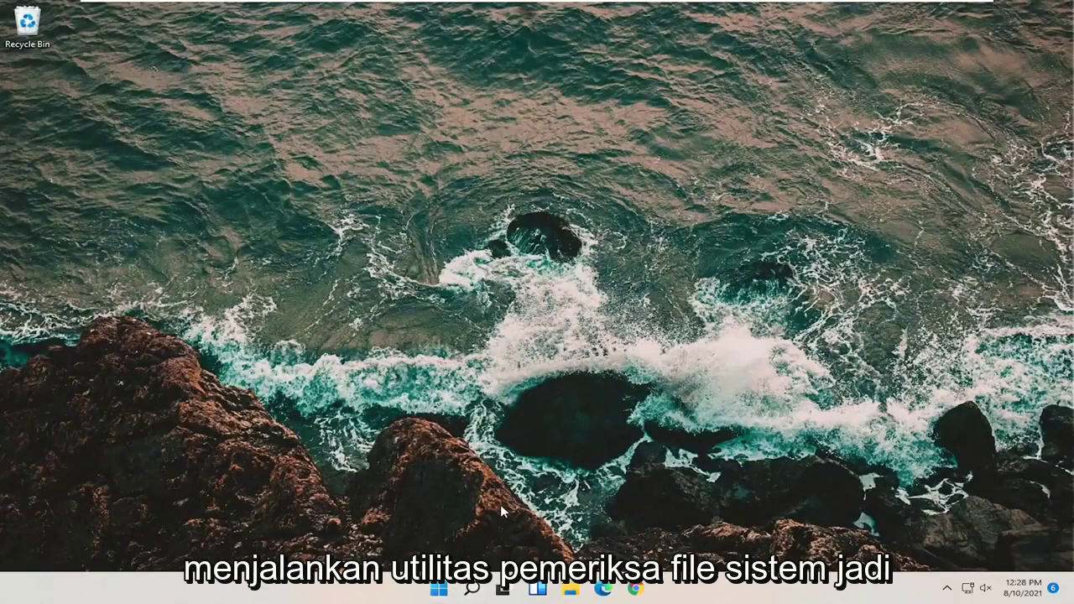
Step: Search 'cmd', run Command Prompt as administrator, and approve the UAC prompt
click(472, 588)
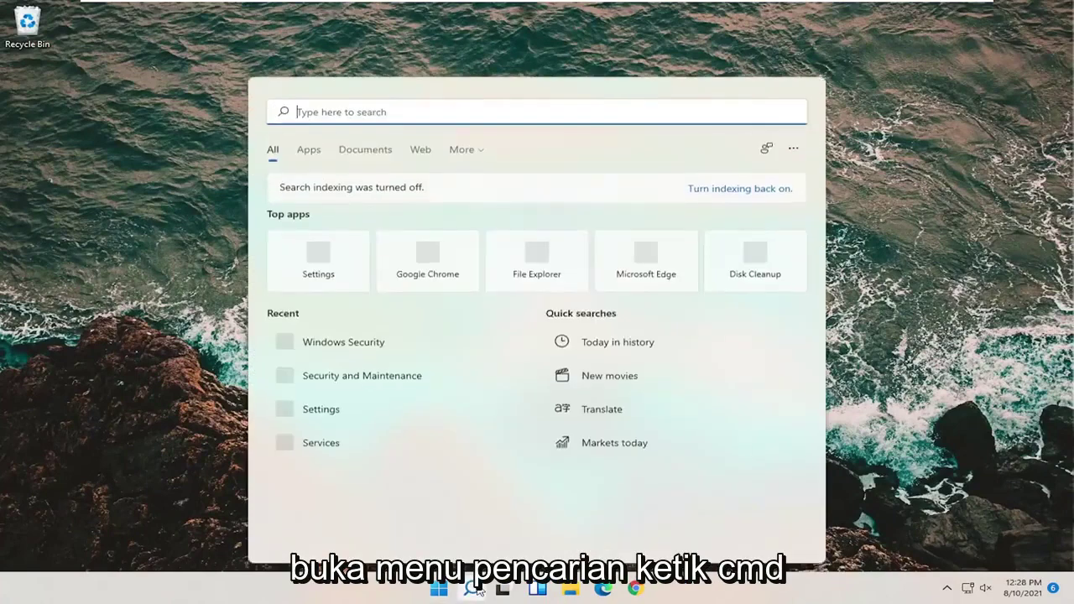
text(cmd)
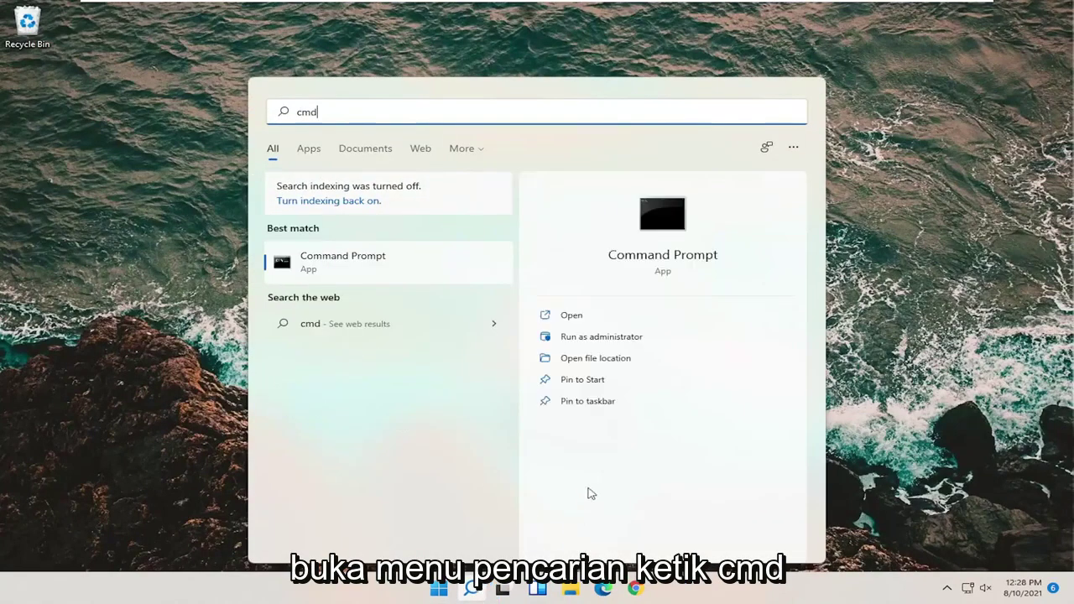
right_click(349, 266)
click(387, 281)
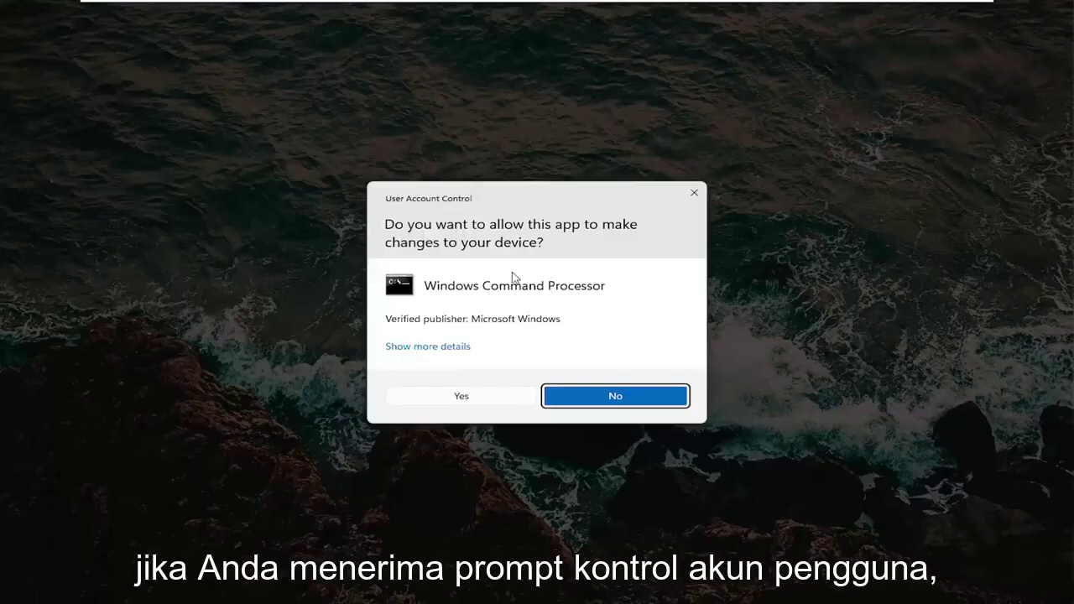
click(475, 400)
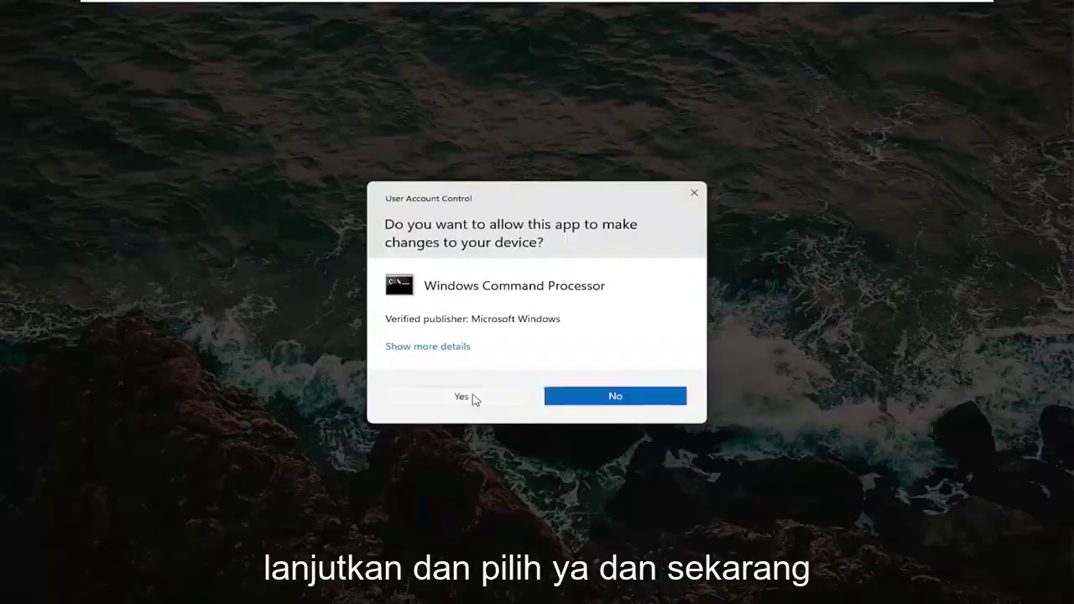
Step: Run 'sfc /scannow' in the administrator Command Prompt window
drag(392, 34, 542, 91)
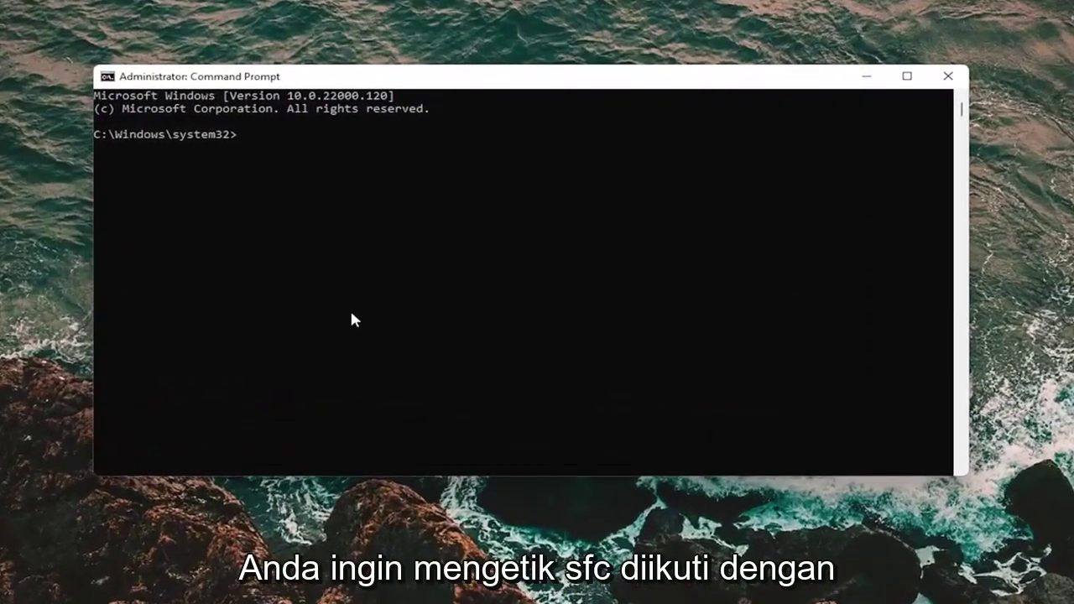
text(sf)
text(/scannow)
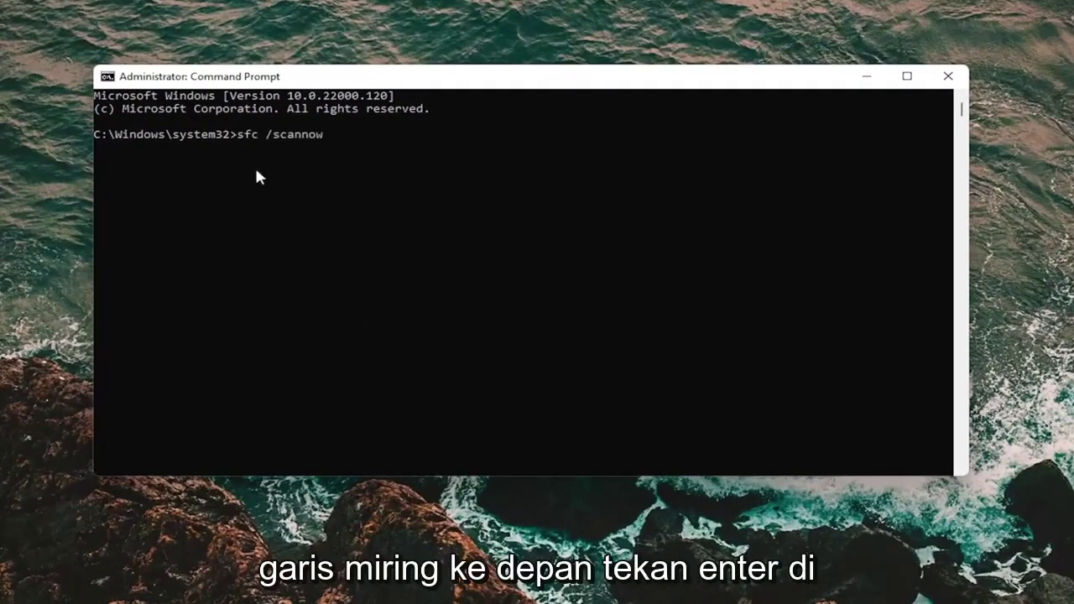
key(Return)
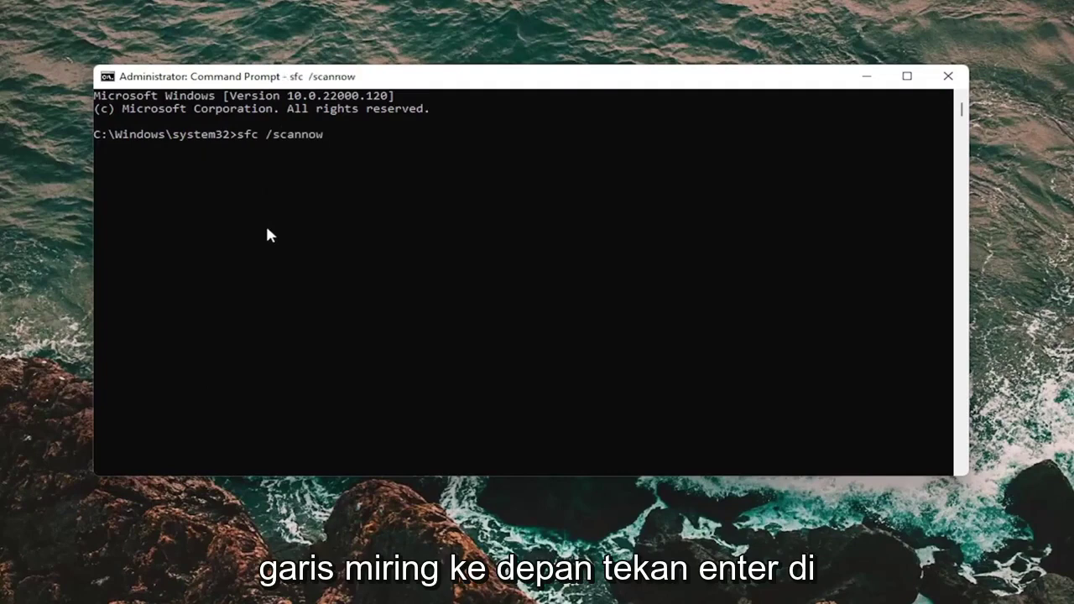